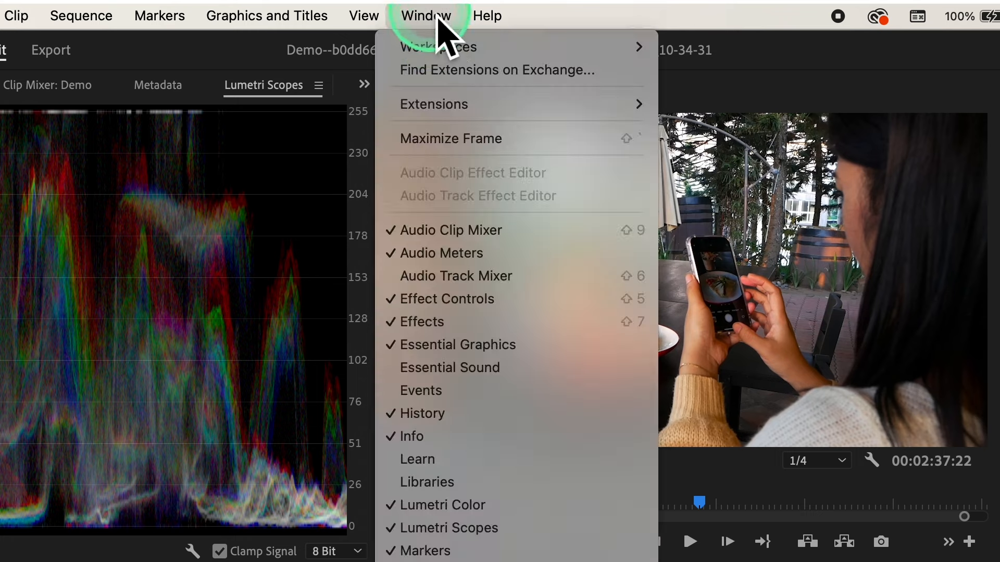
Open the Lumetri Color panel and toggle its Basic Correction section closed and open
{"action": "left_click", "coordinate": [750, 140]}
{"action": "left_click", "coordinate": [435, 17]}
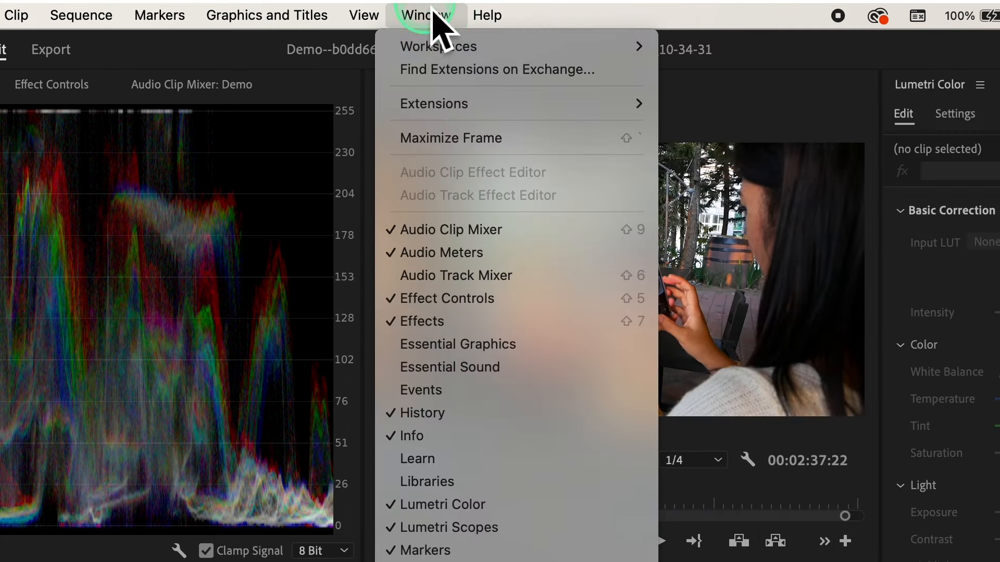
{"action": "left_click", "coordinate": [508, 511]}
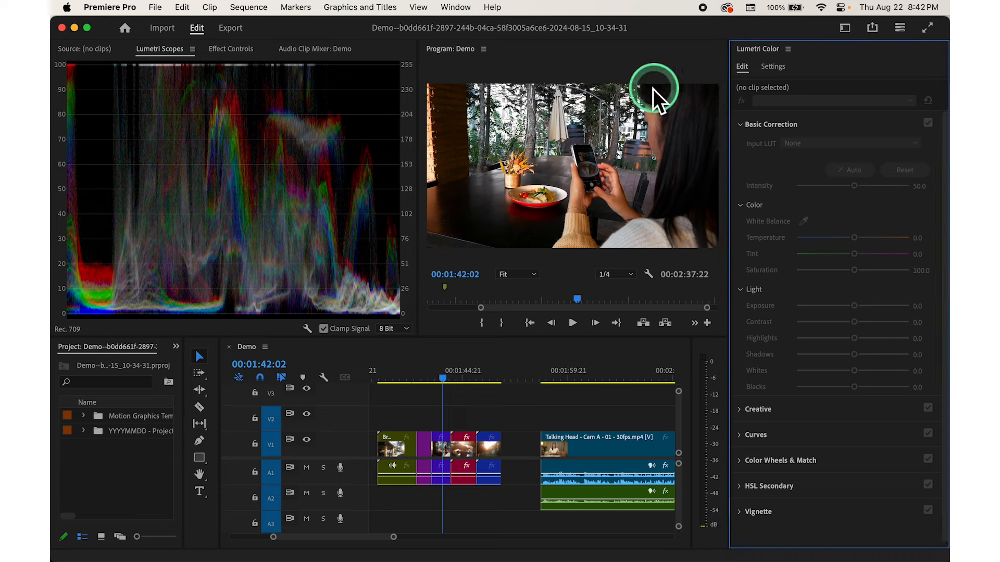
{"action": "left_click", "coordinate": [459, 7]}
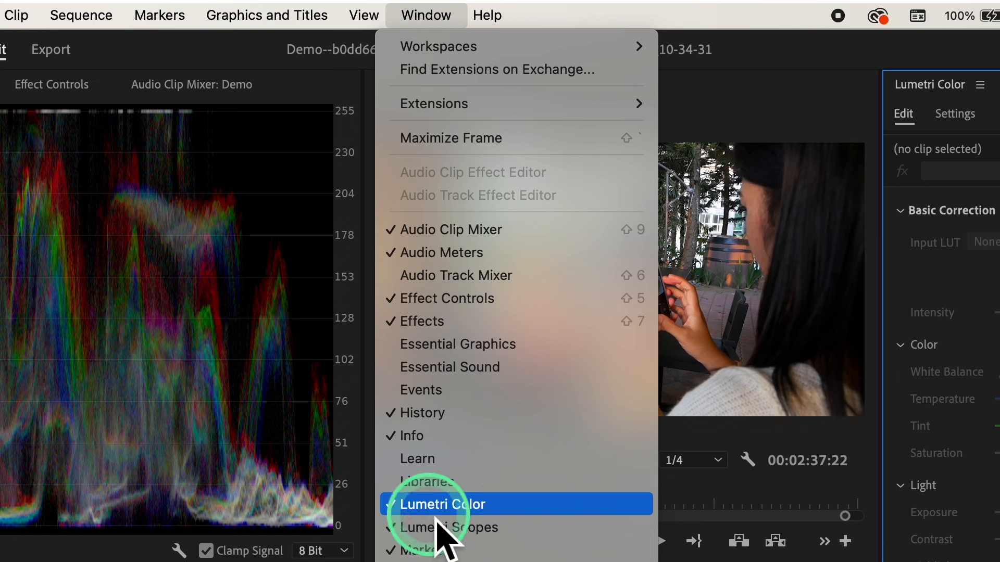
{"action": "left_click", "coordinate": [539, 514]}
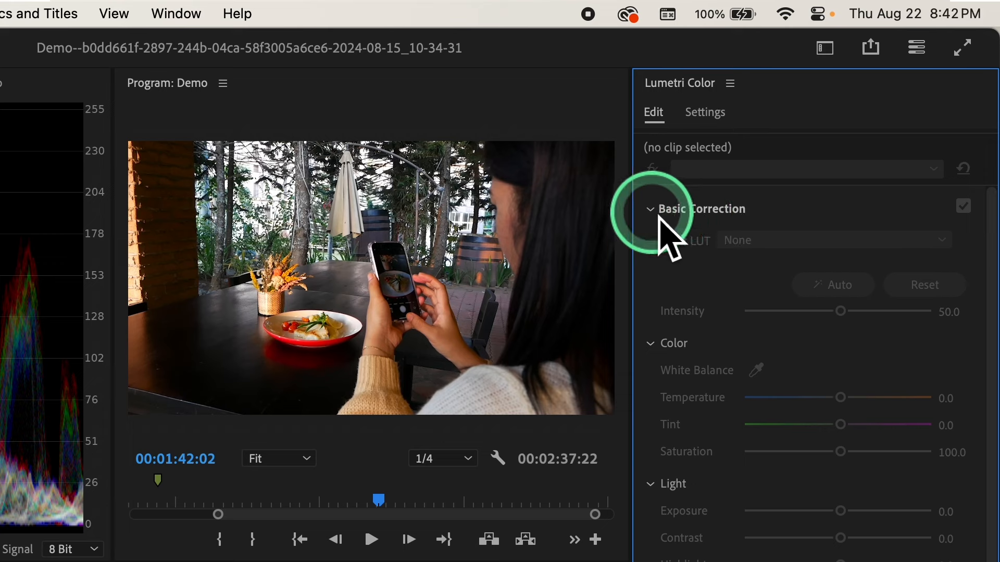
{"action": "left_click", "coordinate": [745, 129]}
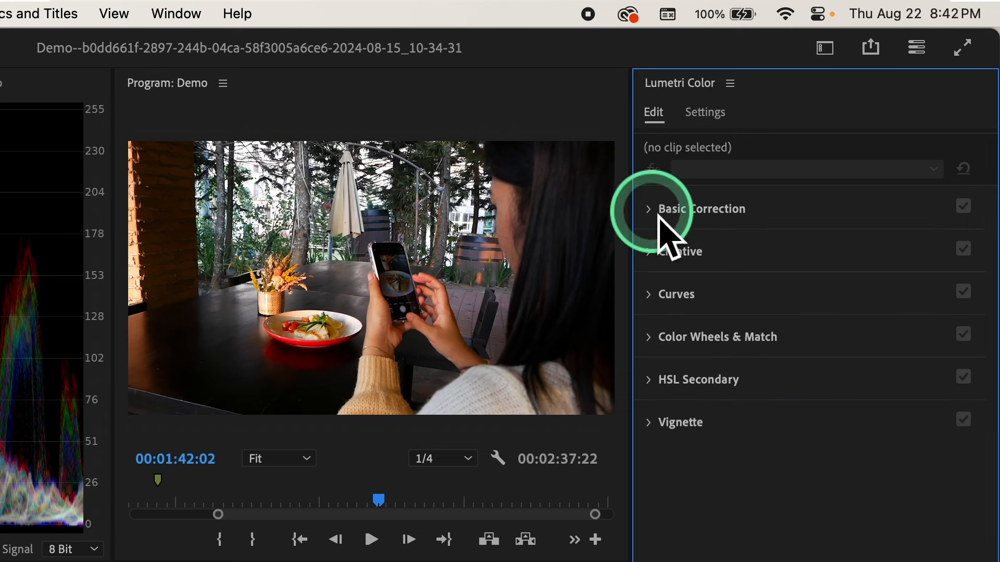
{"action": "left_click", "coordinate": [658, 214]}
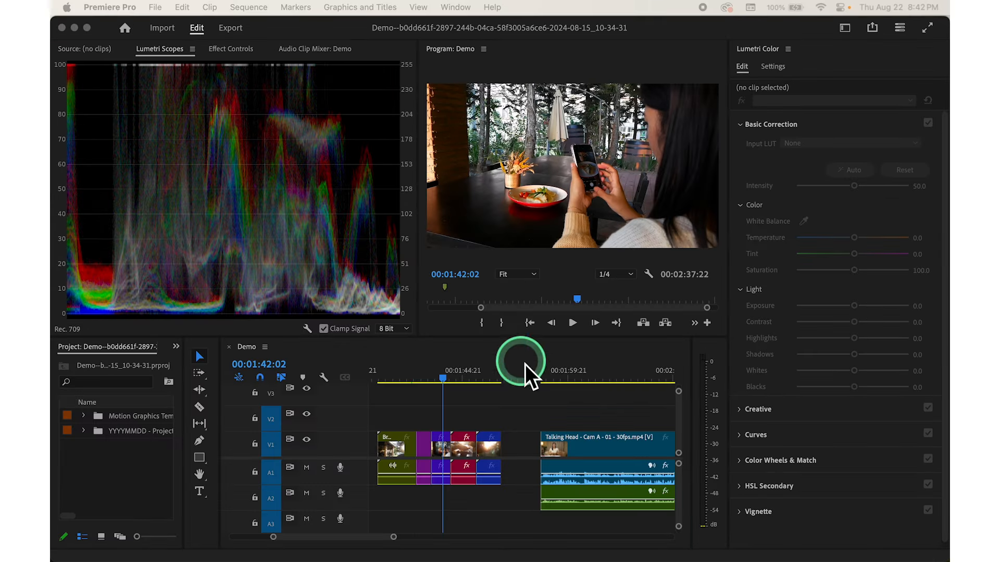
Select the Broll - 04 clip at the playhead and set its exposure to 0.4 and contrast to 6.1
{"action": "left_click", "coordinate": [443, 447]}
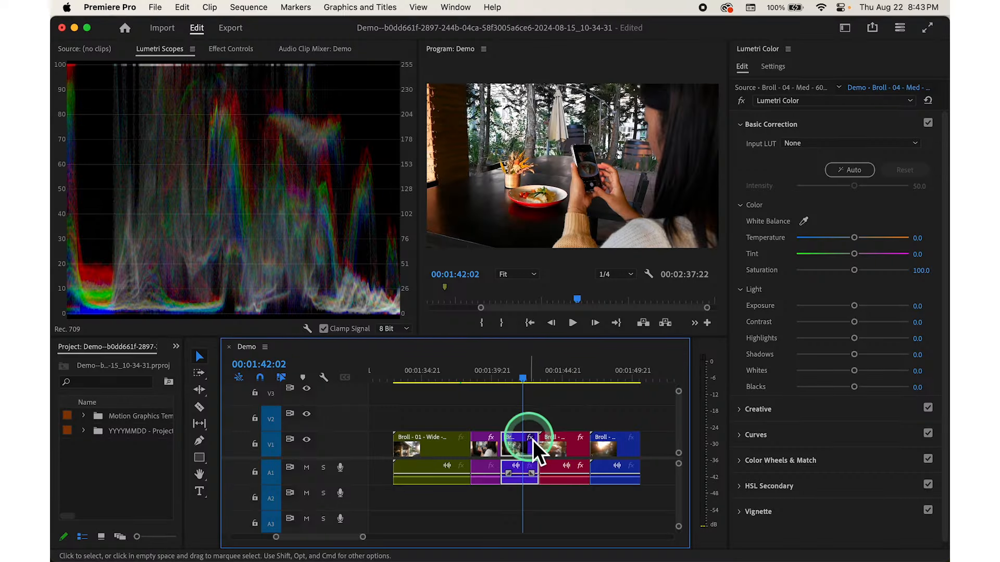
{"action": "left_click", "coordinate": [513, 452]}
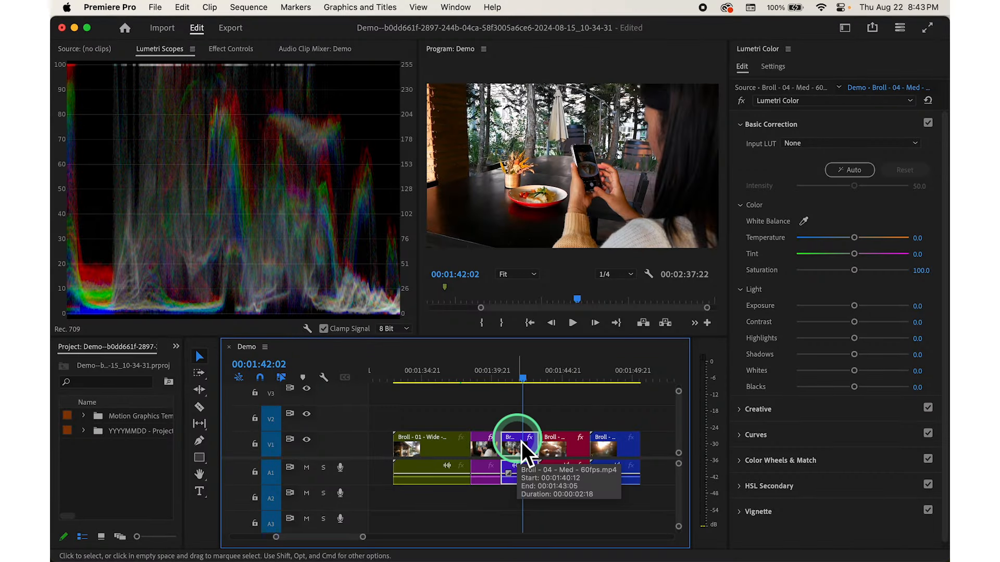
{"action": "mouse_move", "coordinate": [854, 321]}
{"action": "left_mouse_down"}
{"action": "mouse_move", "coordinate": [828, 324]}
{"action": "mouse_move", "coordinate": [858, 311]}
{"action": "mouse_move", "coordinate": [815, 307]}
{"action": "mouse_move", "coordinate": [856, 306]}
{"action": "left_mouse_up"}
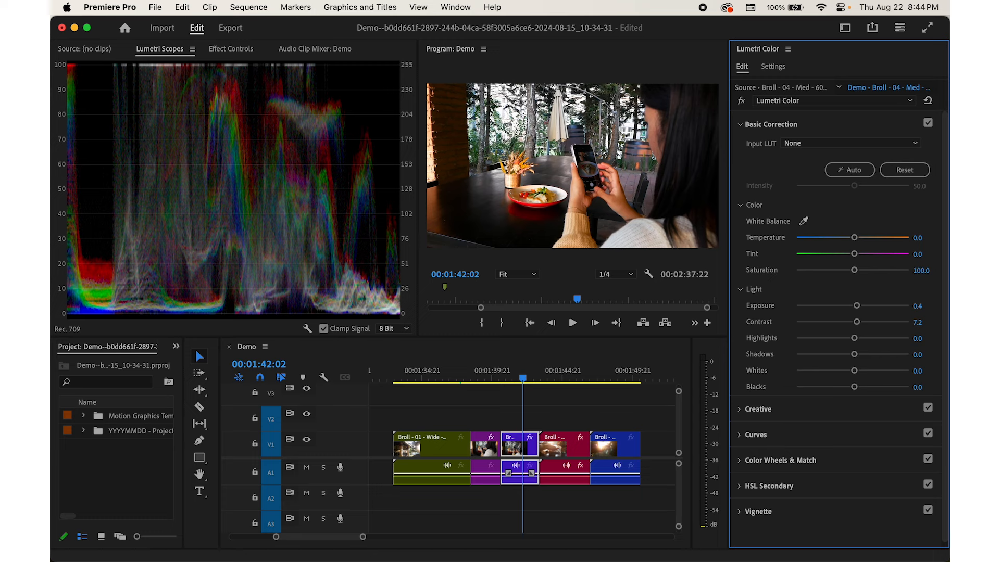
{"action": "left_click_drag", "start_coordinate": [857, 322], "coordinate": [849, 322]}
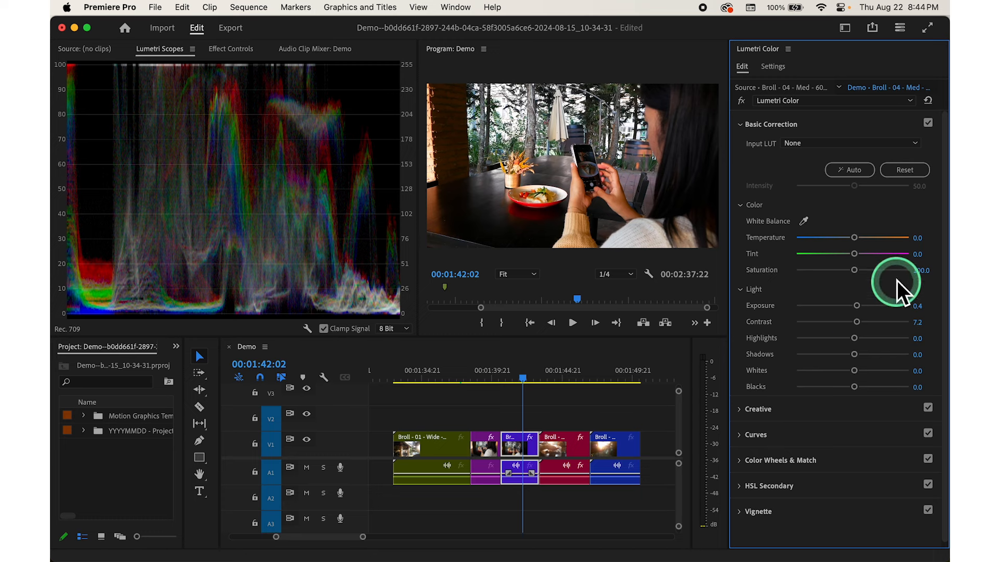
{"action": "mouse_move", "coordinate": [866, 467]}
{"action": "left_mouse_down"}
{"action": "mouse_move", "coordinate": [814, 467]}
{"action": "mouse_move", "coordinate": [928, 467]}
{"action": "mouse_move", "coordinate": [878, 467]}
{"action": "left_mouse_up"}
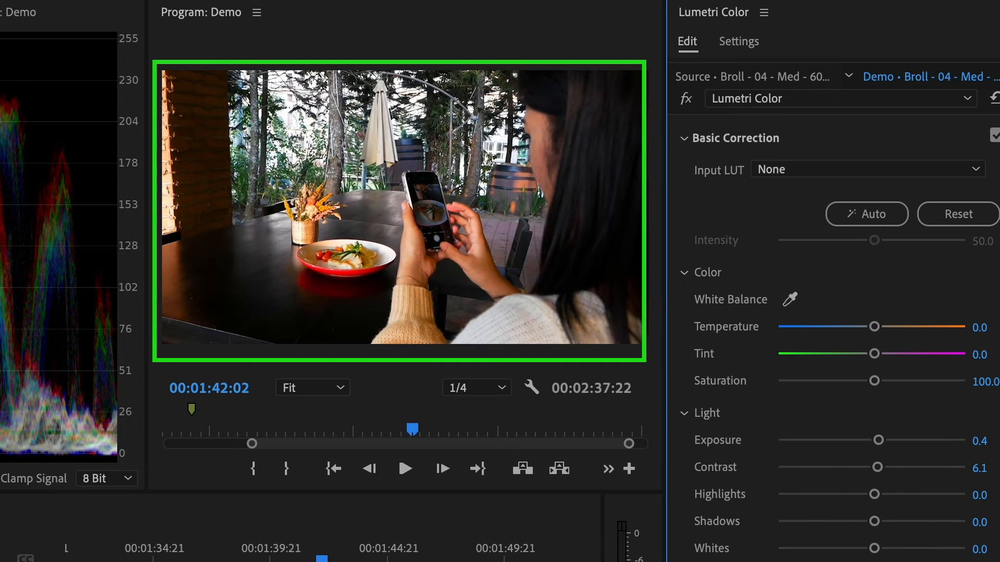
Readjust the Broll - 04 clip's exposure to 0.4 and its contrast to 10.5
{"action": "mouse_move", "coordinate": [879, 440]}
{"action": "left_mouse_down"}
{"action": "mouse_move", "coordinate": [917, 441]}
{"action": "mouse_move", "coordinate": [884, 440]}
{"action": "left_mouse_up"}
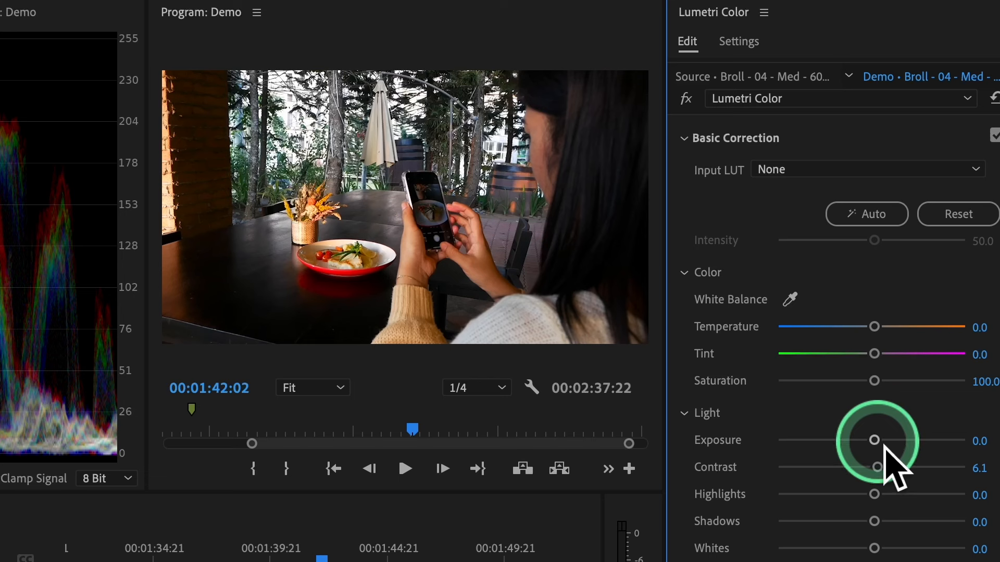
{"action": "mouse_move", "coordinate": [885, 442]}
{"action": "left_mouse_down"}
{"action": "mouse_move", "coordinate": [829, 448]}
{"action": "mouse_move", "coordinate": [954, 442]}
{"action": "mouse_move", "coordinate": [896, 441]}
{"action": "left_mouse_up"}
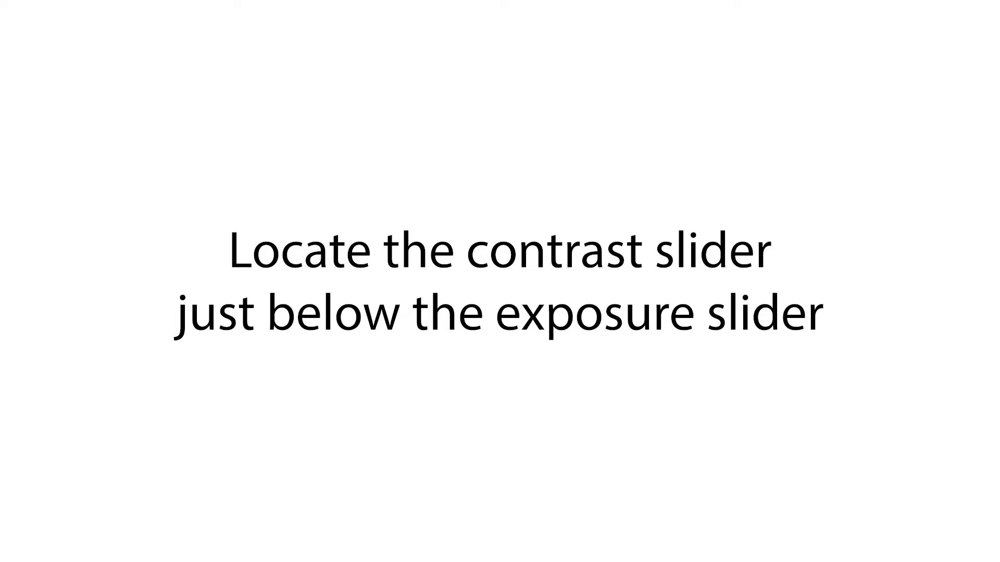
{"action": "mouse_move", "coordinate": [874, 467]}
{"action": "left_mouse_down"}
{"action": "mouse_move", "coordinate": [820, 467]}
{"action": "mouse_move", "coordinate": [939, 467]}
{"action": "mouse_move", "coordinate": [884, 467]}
{"action": "left_mouse_up"}
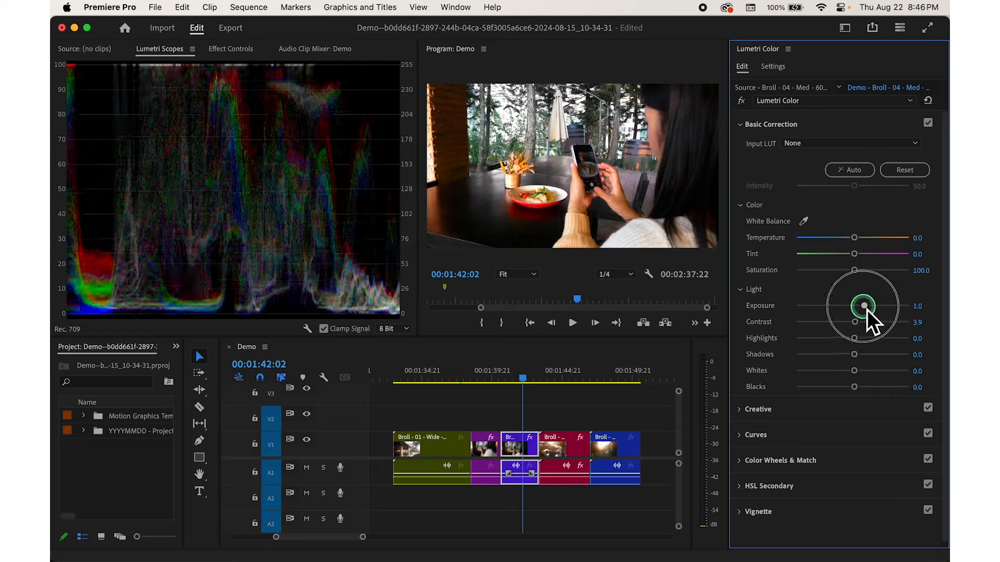
{"action": "mouse_move", "coordinate": [859, 303]}
{"action": "left_mouse_down"}
{"action": "mouse_move", "coordinate": [848, 326]}
{"action": "mouse_move", "coordinate": [862, 323]}
{"action": "left_mouse_up"}
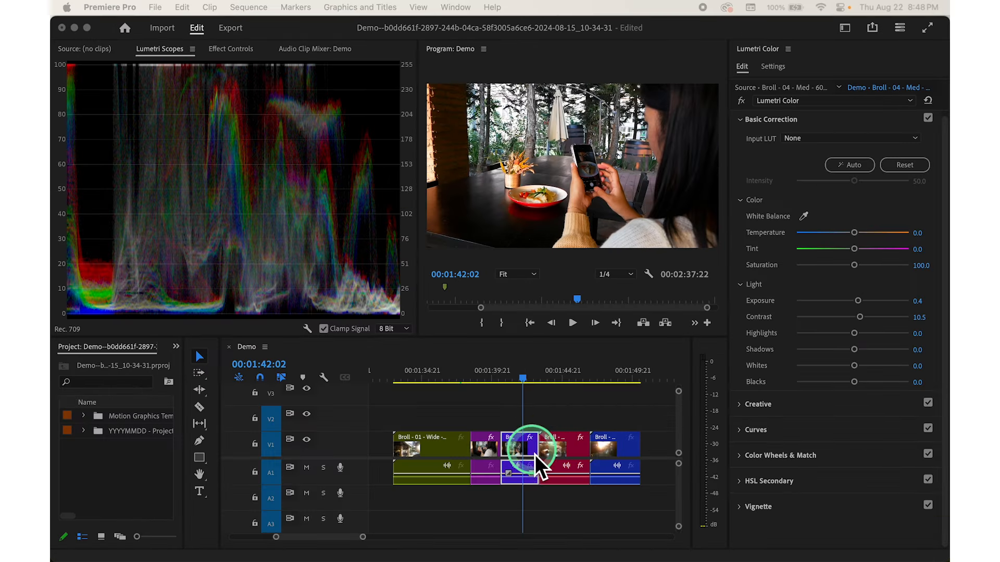
Correct the selected clip's white balance by sampling the white sweater as neutral, and fine-tune temperature and tint
{"action": "left_click", "coordinate": [525, 444]}
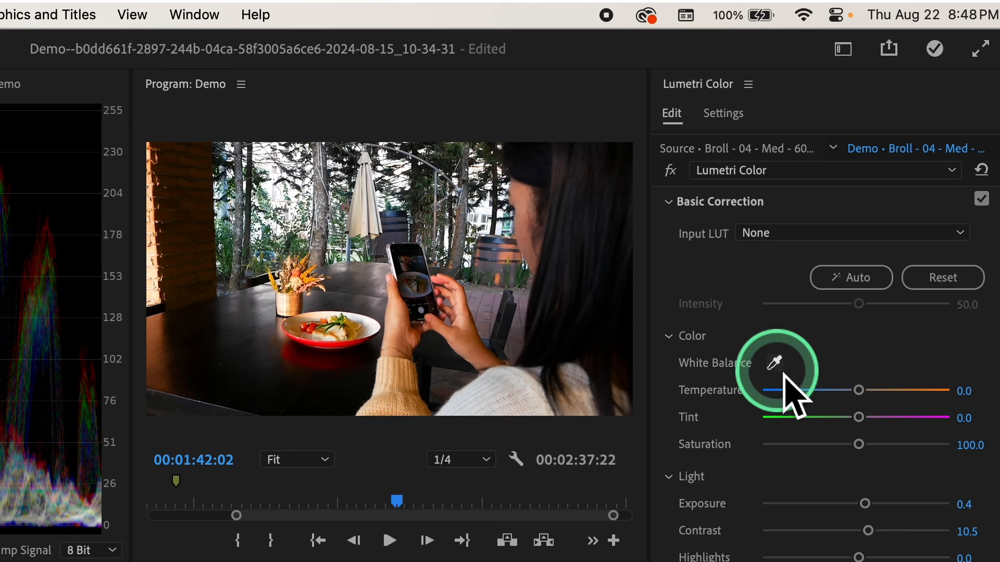
{"action": "left_click", "coordinate": [774, 363]}
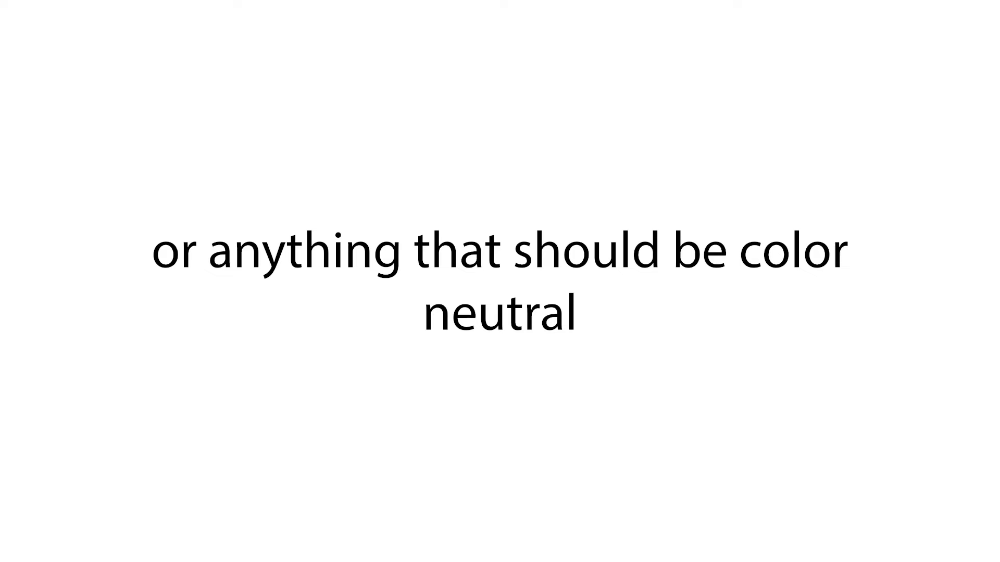
{"action": "left_click", "coordinate": [480, 394]}
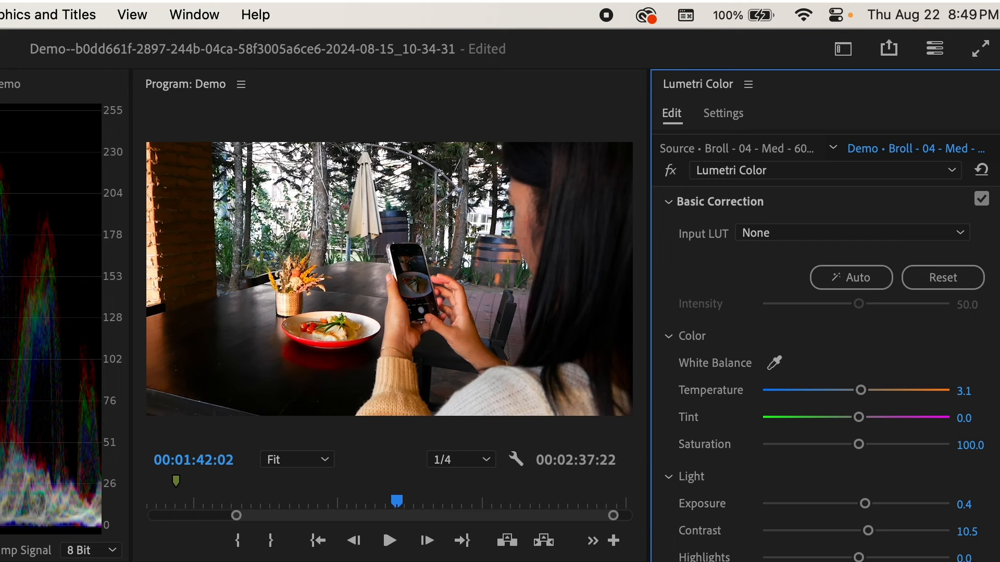
{"action": "left_click_drag", "start_coordinate": [860, 390], "coordinate": [864, 426]}
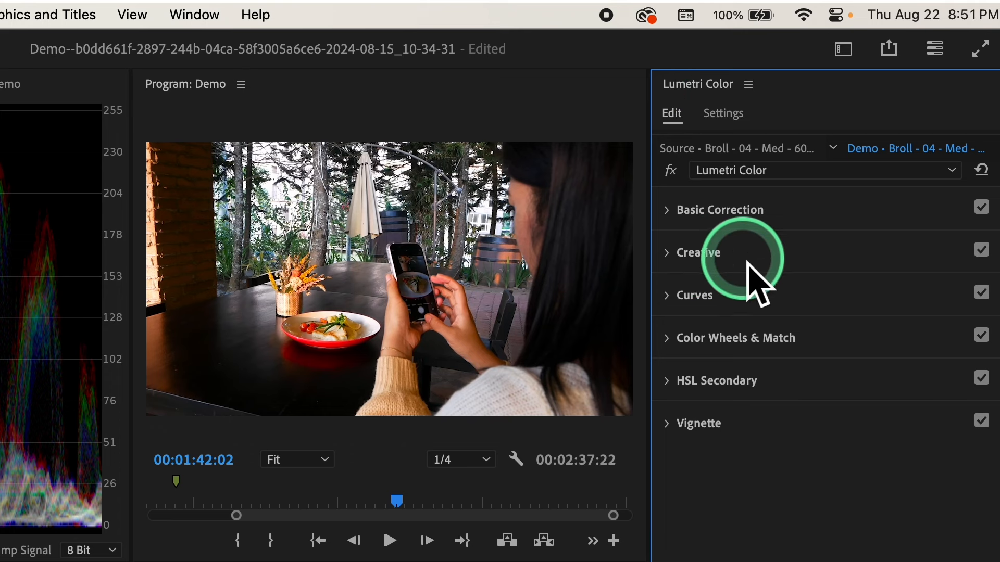
Apply the SL BIG HDR creative look to the clip and lower the look's intensity
{"action": "left_click", "coordinate": [687, 254]}
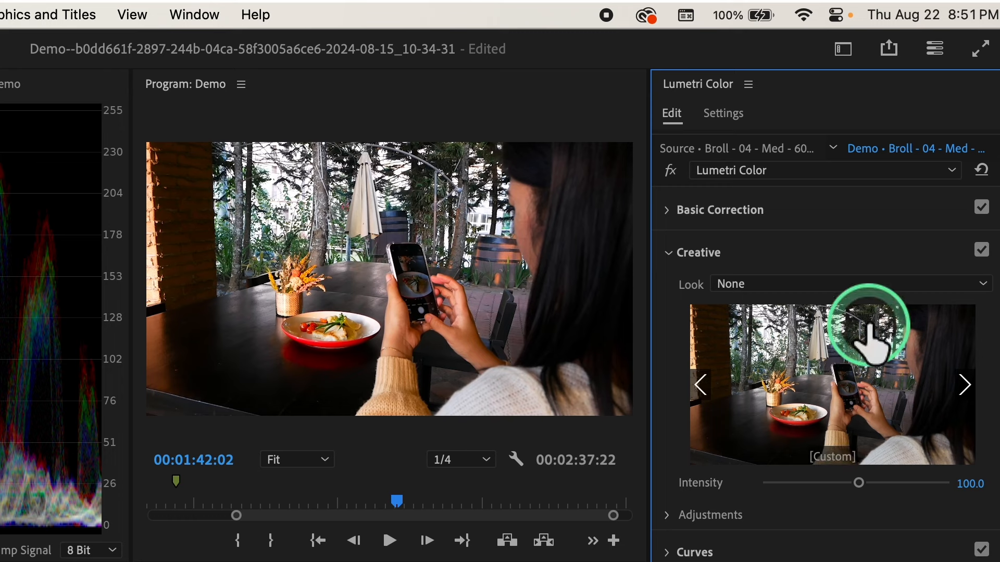
{"action": "left_click", "coordinate": [989, 285]}
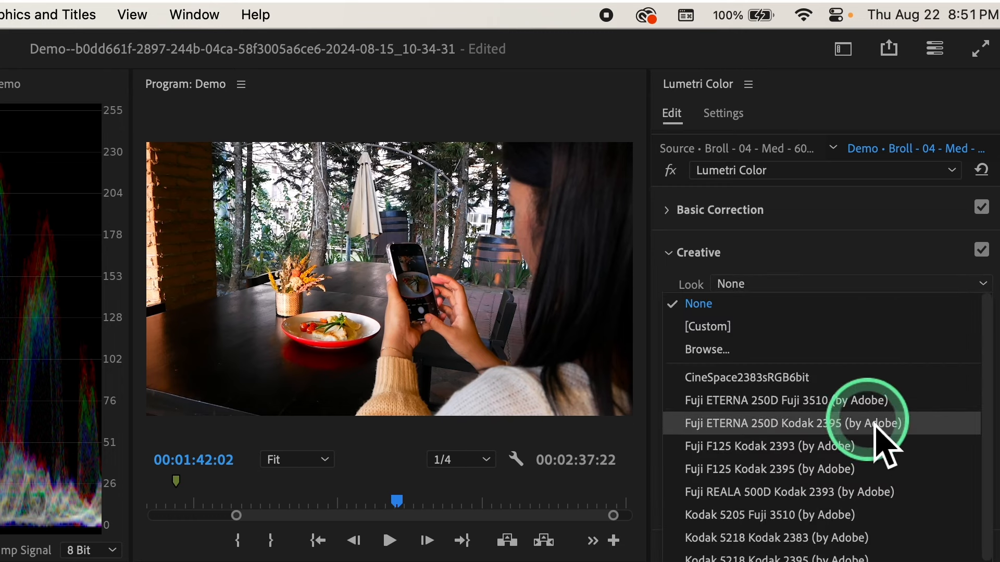
{"action": "scroll", "coordinate": [885, 507], "scroll_direction": "down", "scroll_amount": 5}
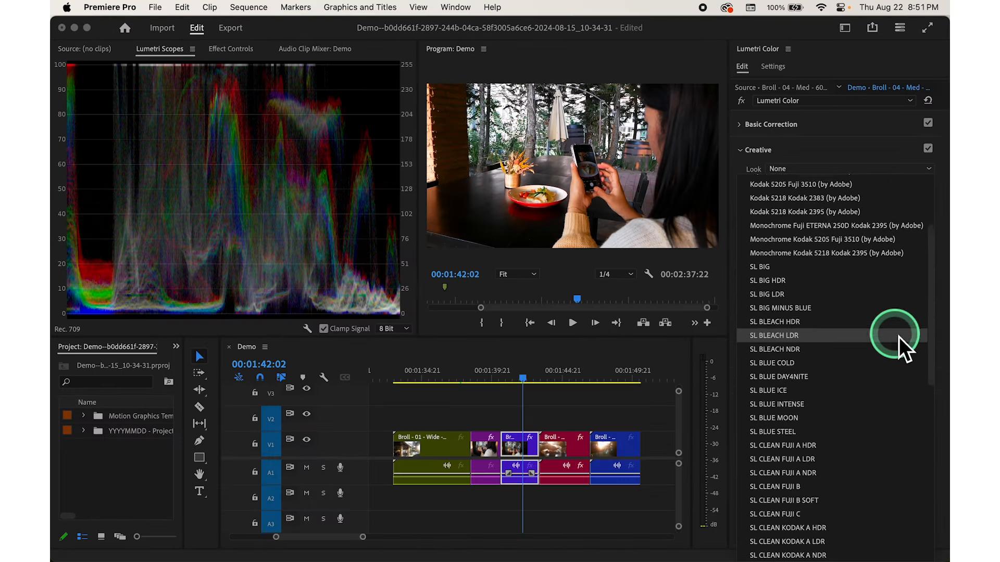
{"action": "scroll", "coordinate": [899, 337], "scroll_direction": "down", "scroll_amount": 3}
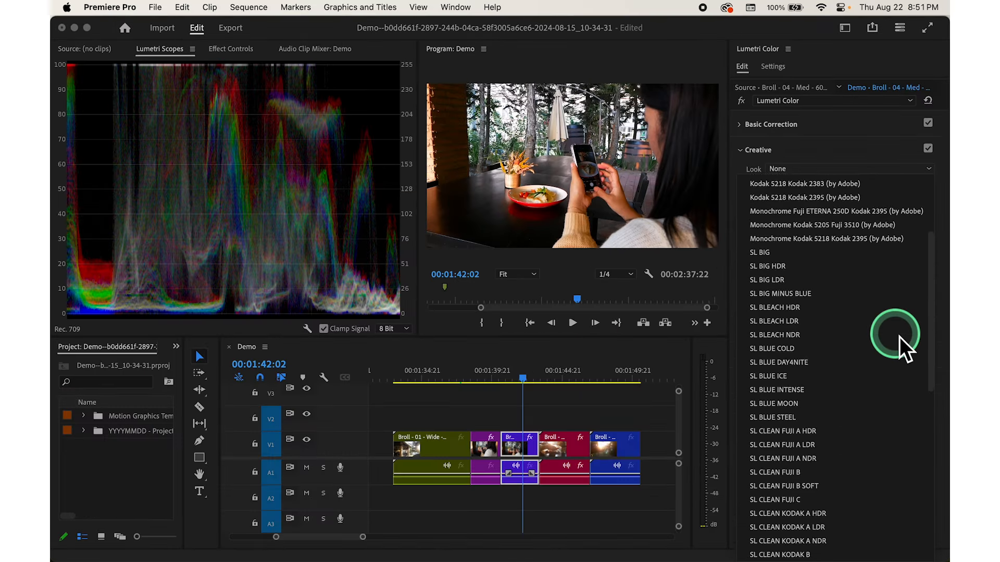
{"action": "scroll", "coordinate": [898, 337], "scroll_direction": "down", "scroll_amount": 6}
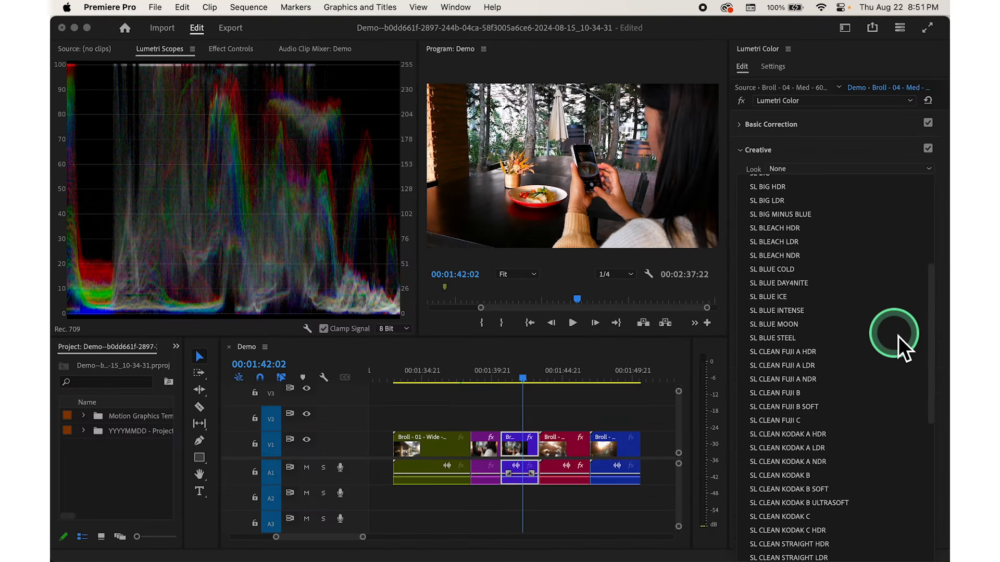
{"action": "scroll", "coordinate": [896, 323], "scroll_direction": "up", "scroll_amount": 7}
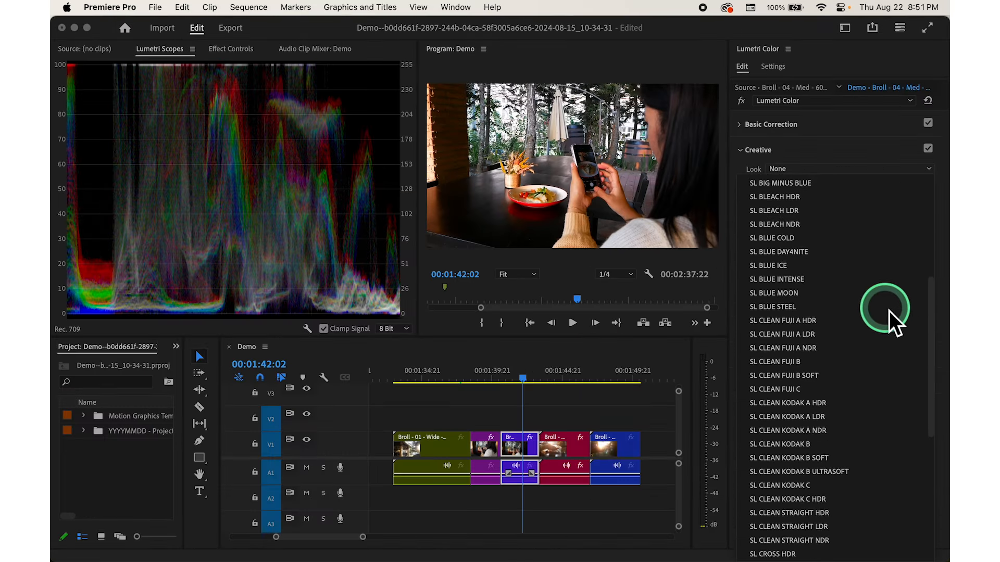
{"action": "scroll", "coordinate": [879, 305], "scroll_direction": "up", "scroll_amount": 3}
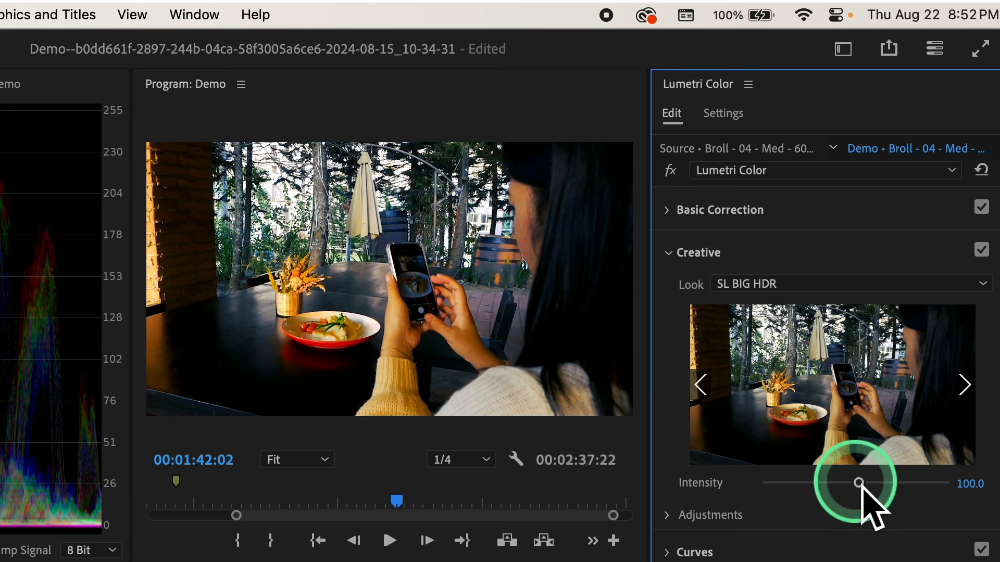
{"action": "left_click_drag", "start_coordinate": [862, 492], "coordinate": [776, 490]}
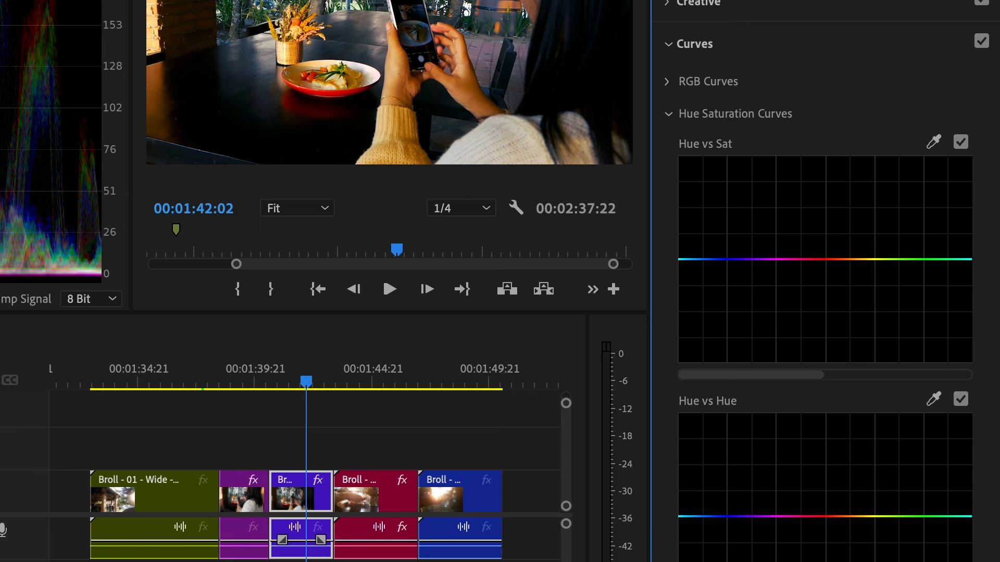
Expand the RGB Curves and view the red, green and blue channel curves in turn
{"action": "left_click", "coordinate": [771, 81]}
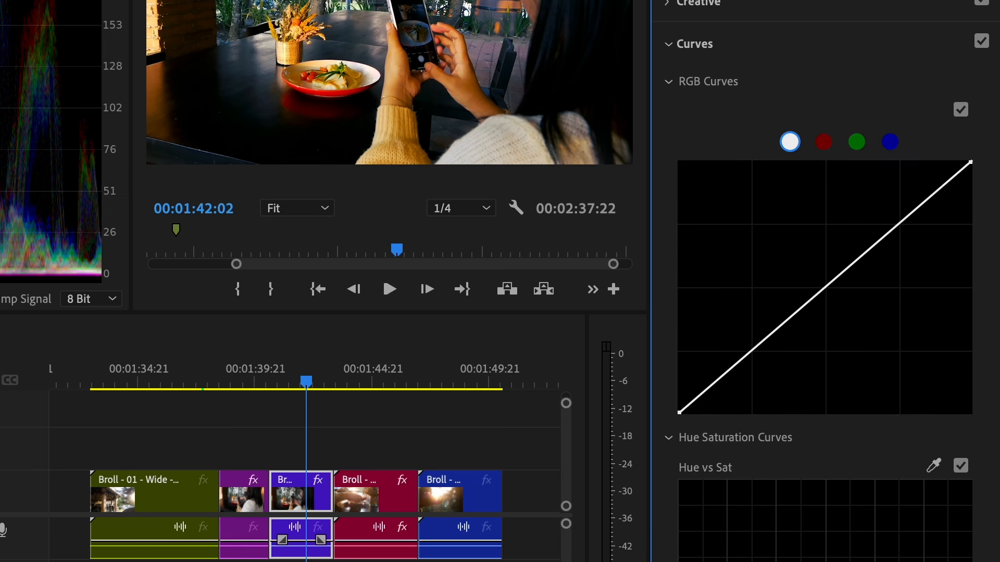
{"action": "scroll", "coordinate": [875, 32], "scroll_direction": "down", "scroll_amount": 2}
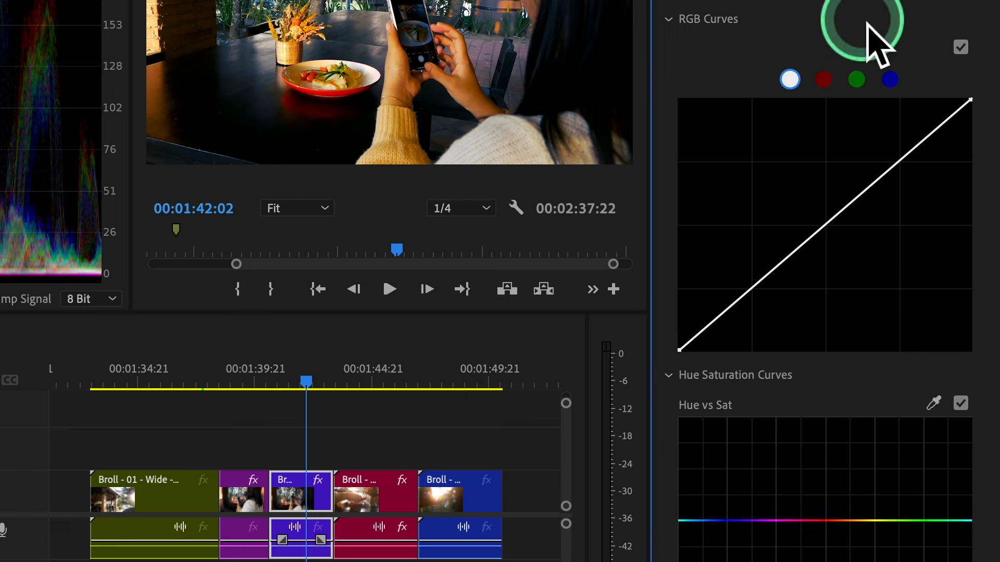
{"action": "left_click", "coordinate": [824, 79]}
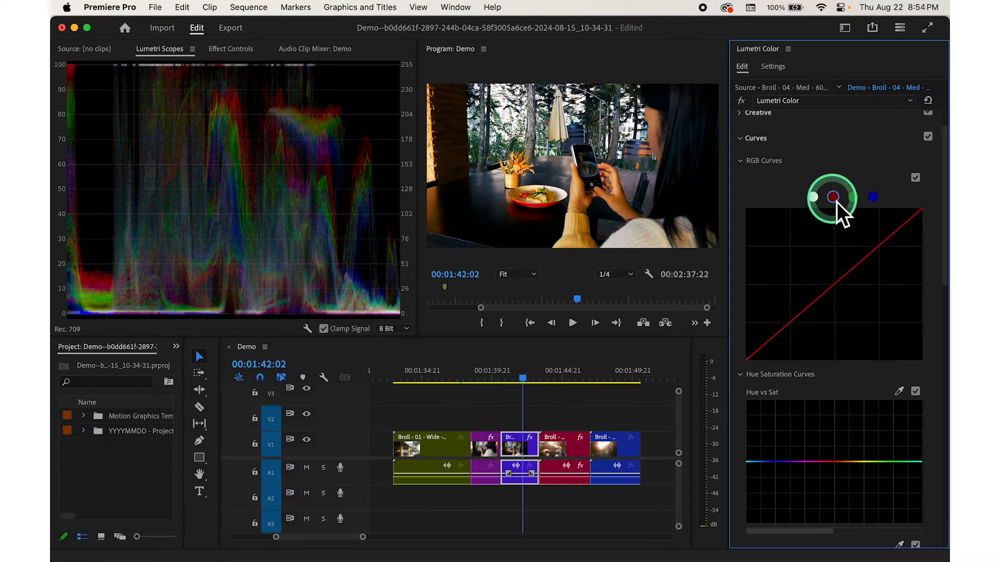
{"action": "left_click", "coordinate": [857, 79]}
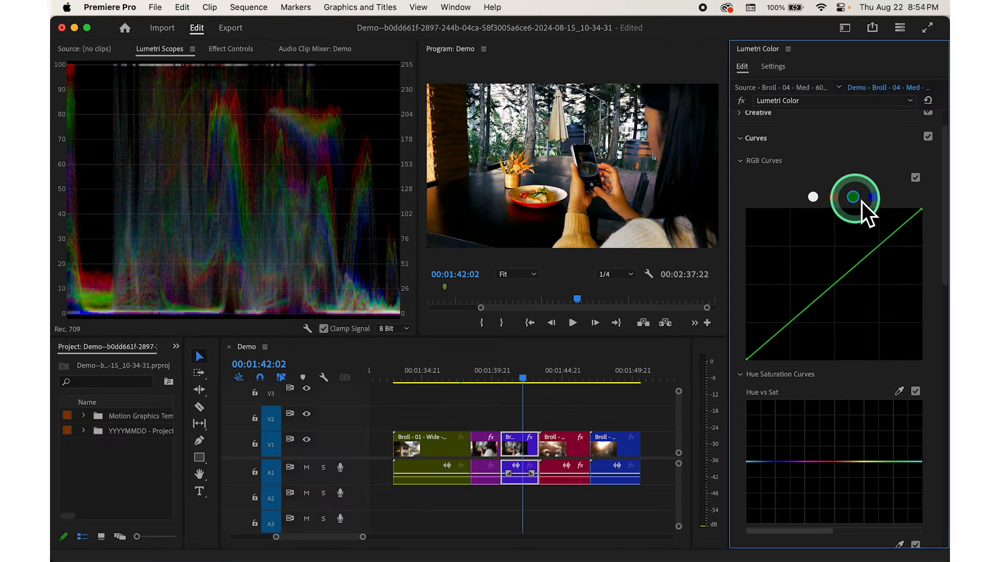
{"action": "left_click", "coordinate": [873, 198]}
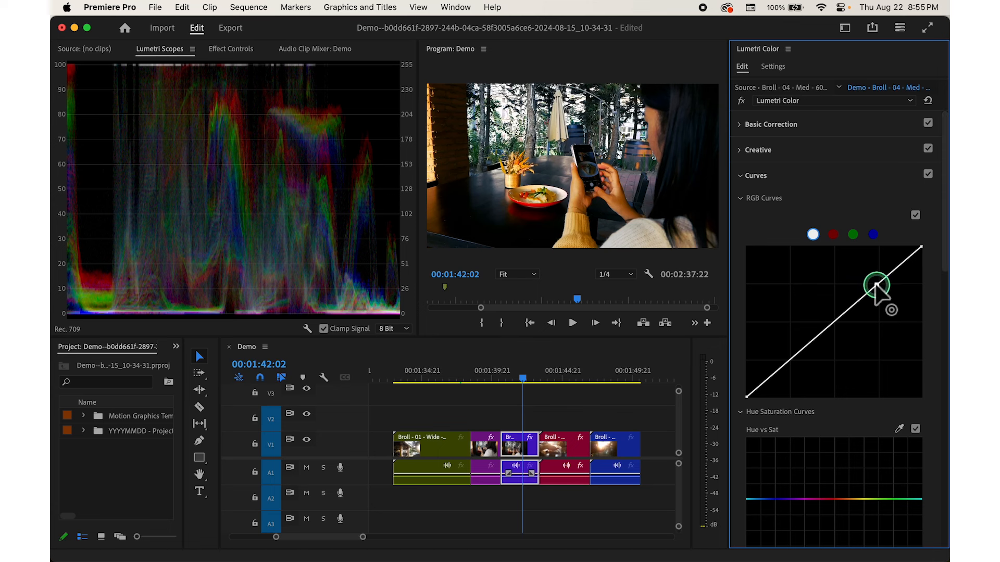
Try an S-shaped white RGB curve with raised highlights and lowered shadows, and reset the curve to a straight line
{"action": "left_click_drag", "start_coordinate": [876, 284], "coordinate": [871, 274]}
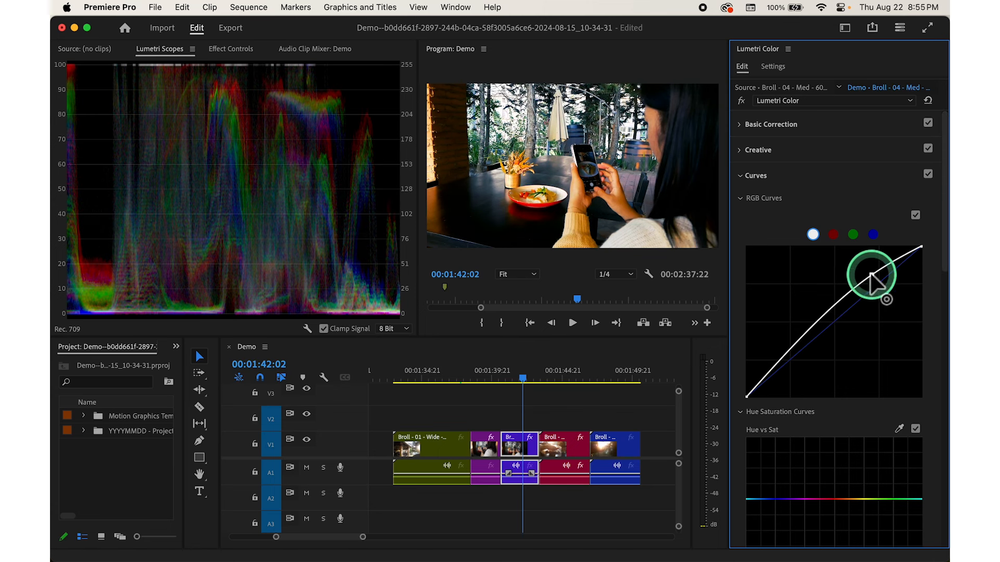
{"action": "left_click", "coordinate": [785, 356]}
{"action": "left_click_drag", "start_coordinate": [784, 356], "coordinate": [801, 361]}
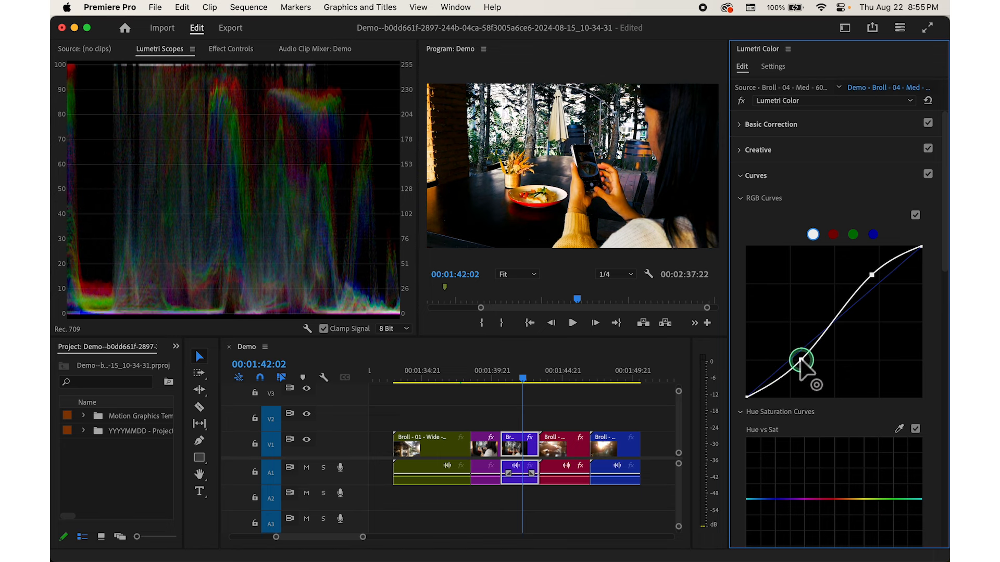
{"action": "double_click", "coordinate": [877, 285]}
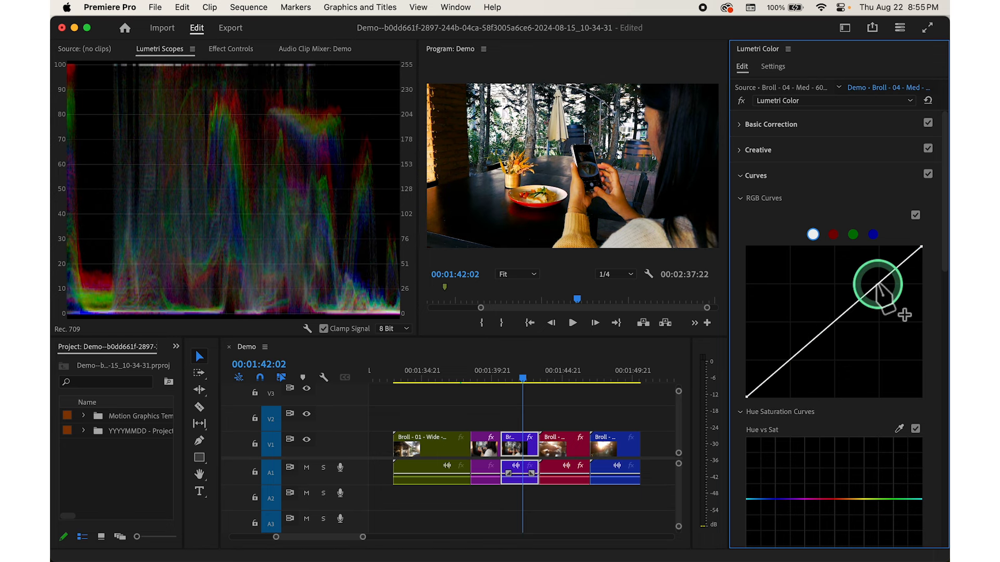
Shape the white RGB curve into a subtle S by slightly raising the highlights and slightly lowering the shadows
{"action": "mouse_move", "coordinate": [877, 285]}
{"action": "left_mouse_down"}
{"action": "mouse_move", "coordinate": [874, 269]}
{"action": "mouse_move", "coordinate": [880, 290]}
{"action": "mouse_move", "coordinate": [881, 276]}
{"action": "left_mouse_up"}
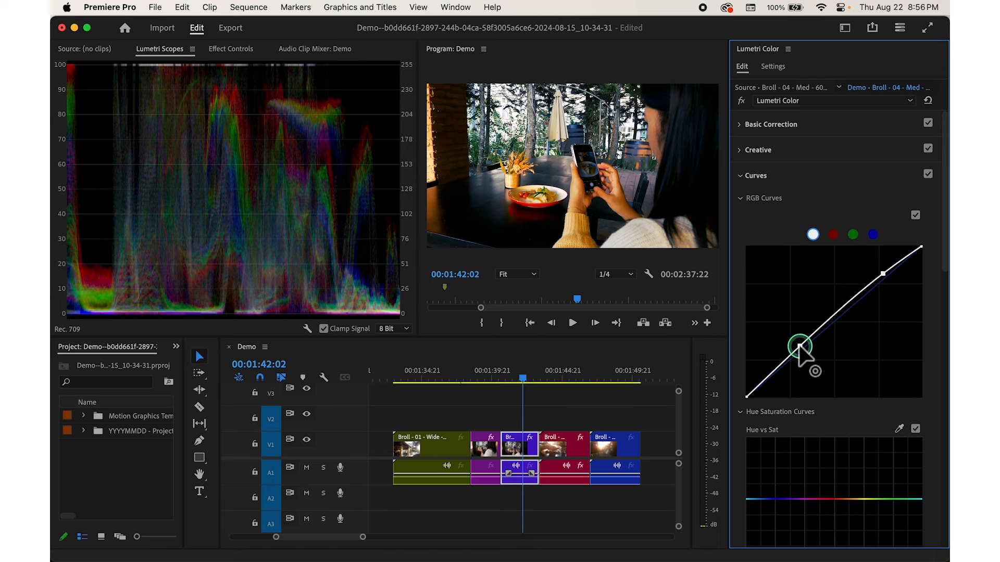
{"action": "left_click_drag", "start_coordinate": [803, 348], "coordinate": [805, 348]}
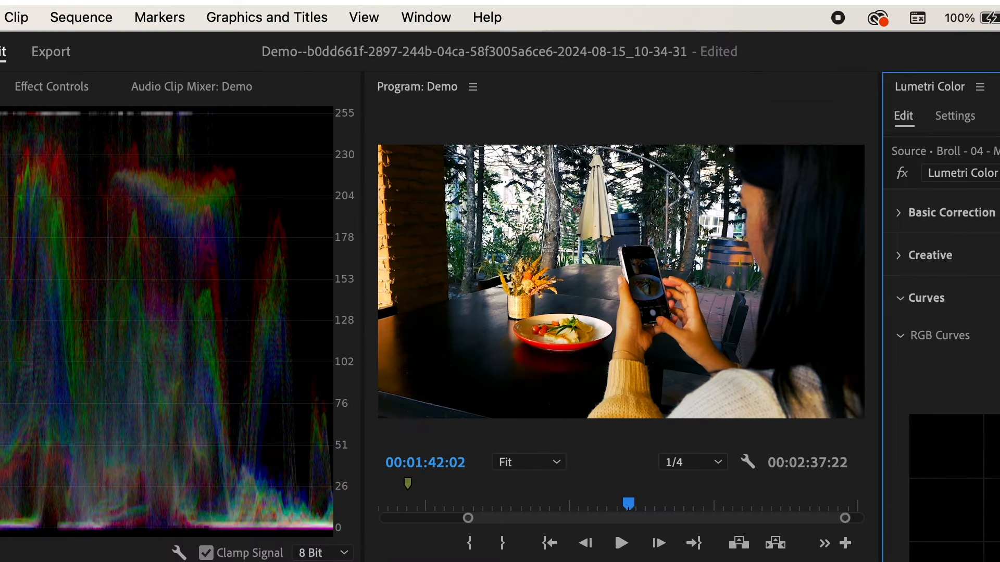
Find the Noise video effect by searching for "Grain" and apply it to the Broll - 04 clip in the timeline
{"action": "left_click", "coordinate": [443, 19]}
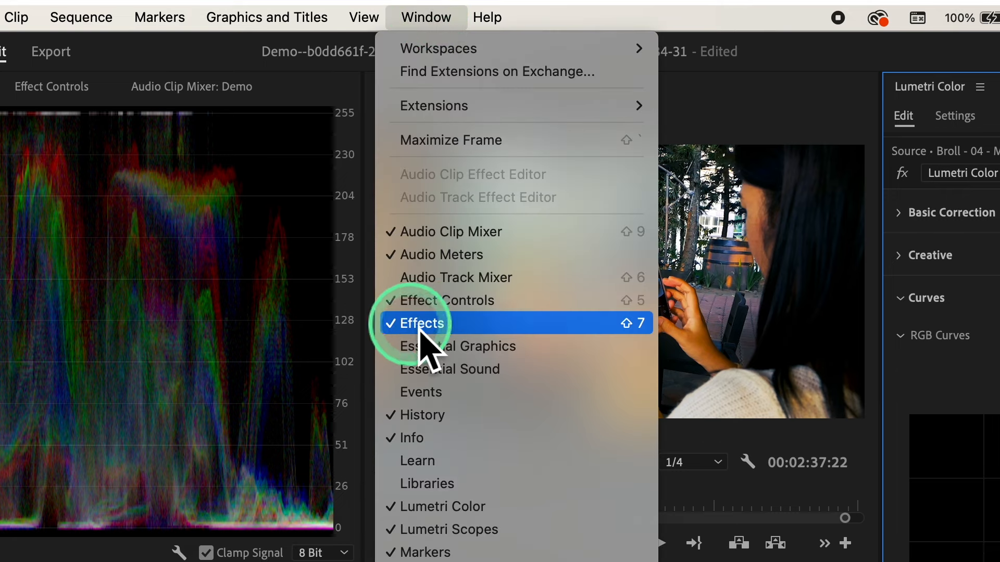
{"action": "left_click", "coordinate": [423, 323]}
{"action": "left_click", "coordinate": [111, 363]}
{"action": "type", "text": "Grain"}
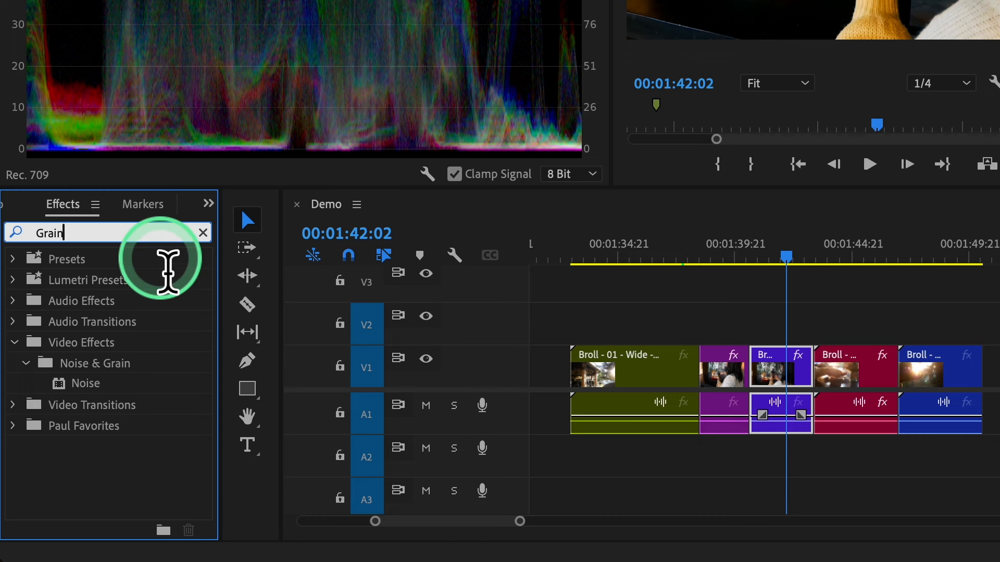
{"action": "left_click", "coordinate": [109, 384]}
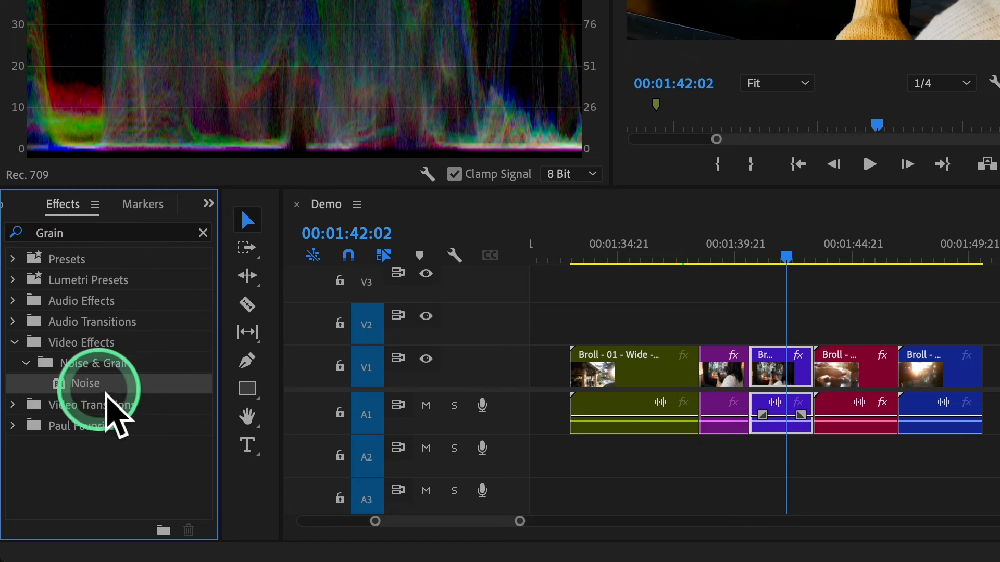
{"action": "left_click_drag", "start_coordinate": [108, 392], "coordinate": [801, 372]}
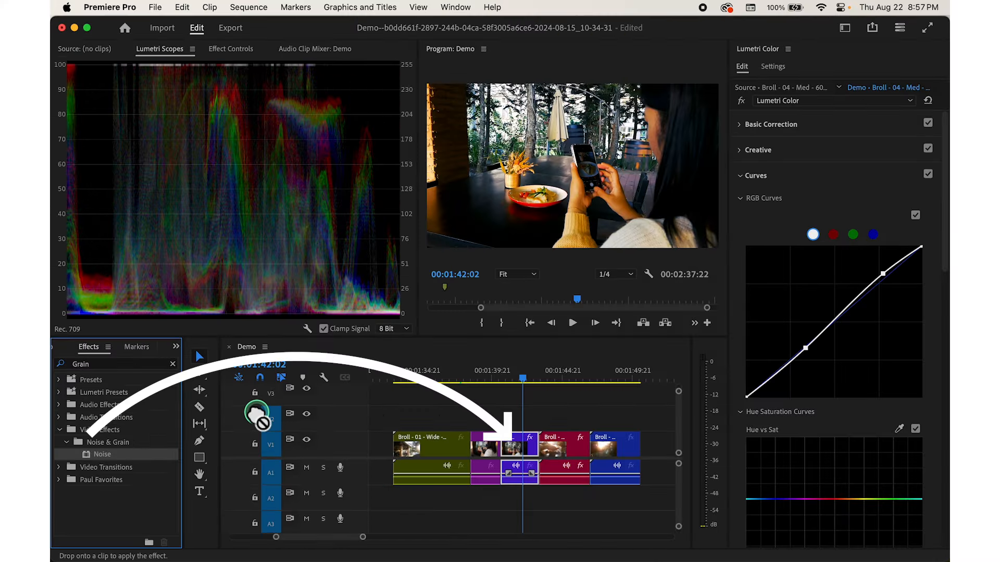
{"action": "left_click_drag", "start_coordinate": [532, 449], "coordinate": [525, 440]}
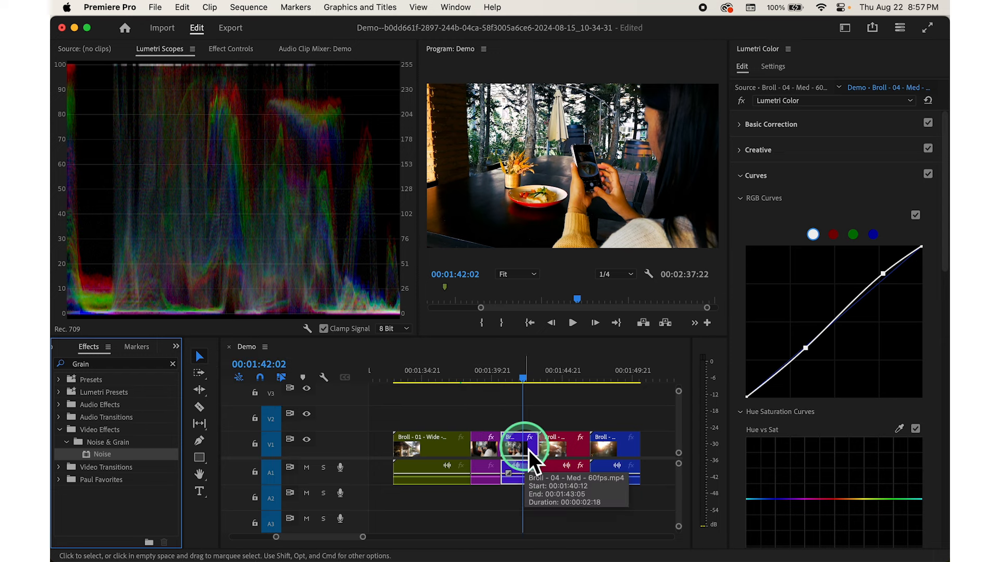
Set the Noise effect's Amount of Noise to 1.0% in the clip's effect settings
{"action": "left_click", "coordinate": [237, 51]}
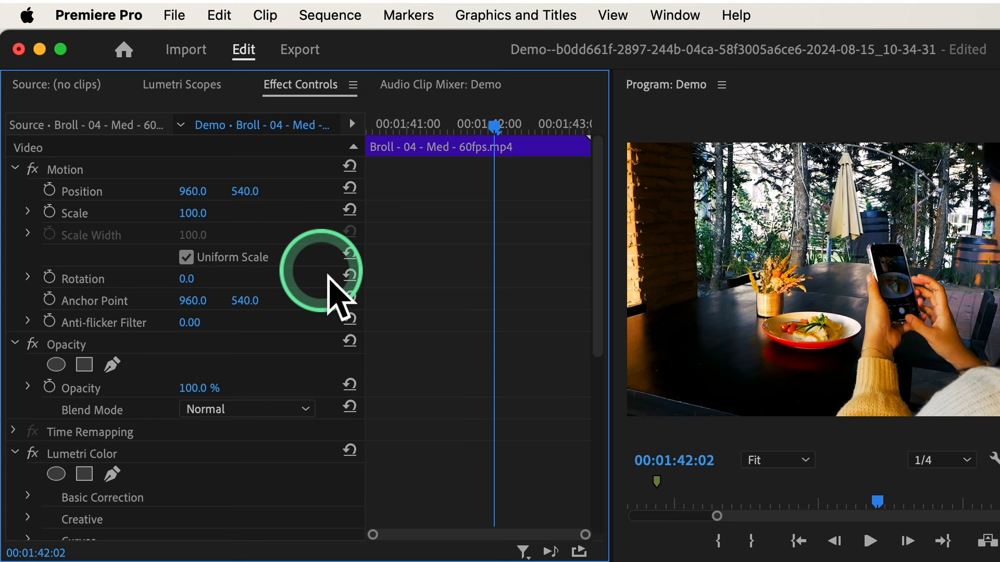
{"action": "scroll", "coordinate": [292, 361], "scroll_direction": "down", "scroll_amount": 8}
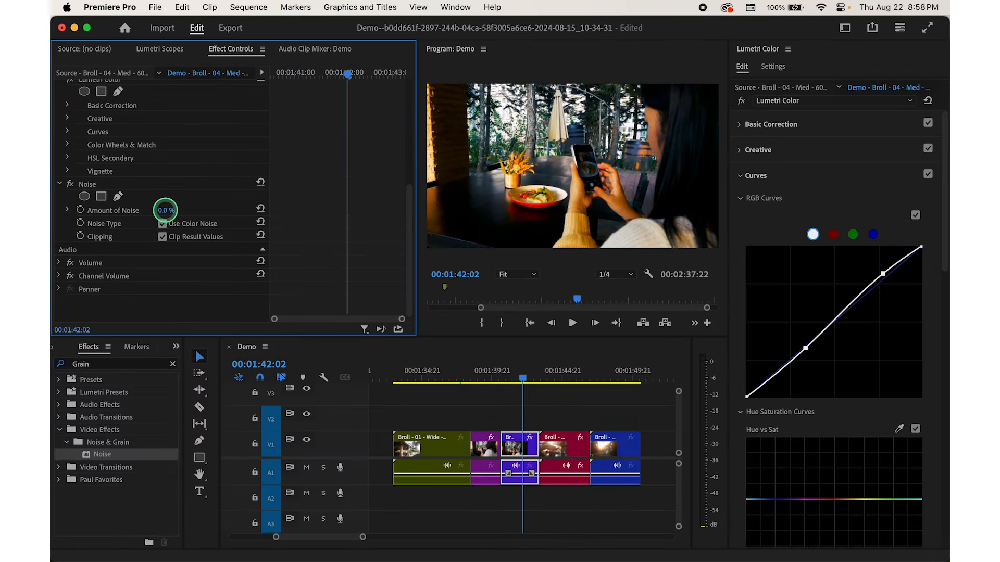
{"action": "left_click_drag", "start_coordinate": [165, 210], "coordinate": [166, 213]}
{"action": "left_click", "coordinate": [165, 209]}
{"action": "left_click", "coordinate": [193, 206]}
{"action": "left_click_drag", "start_coordinate": [165, 209], "coordinate": [160, 211]}
{"action": "left_click", "coordinate": [755, 289]}
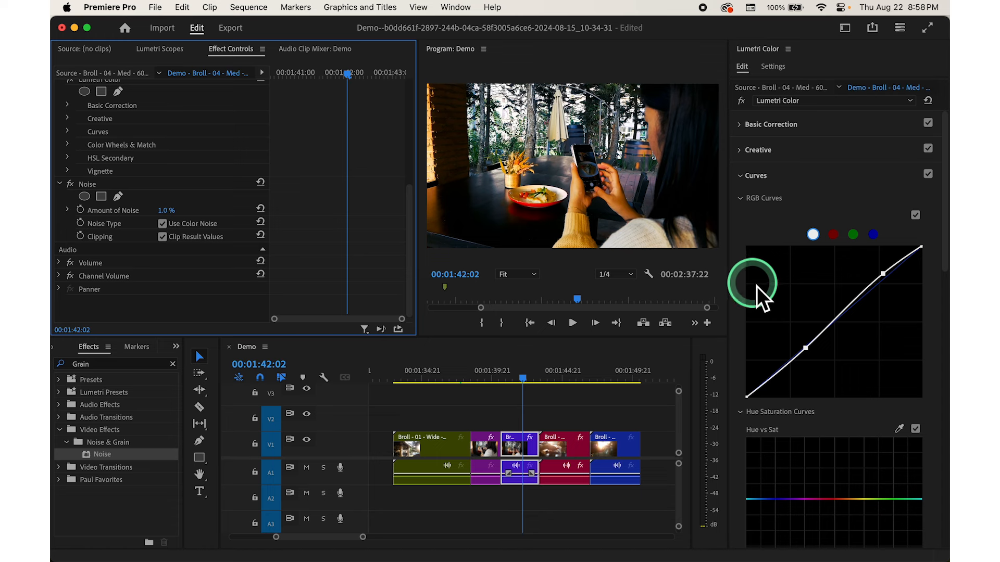